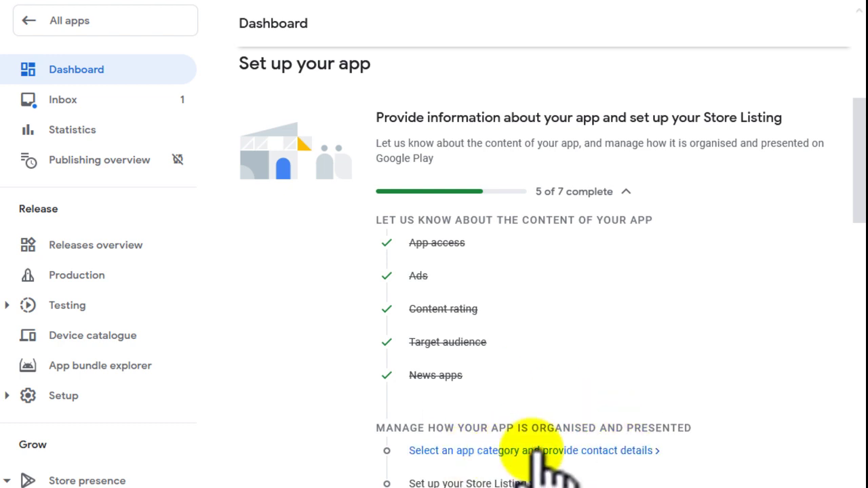
# Step: Open the app category and contact details task from the setup checklist and review the required fields
pyautogui.click(531, 450)
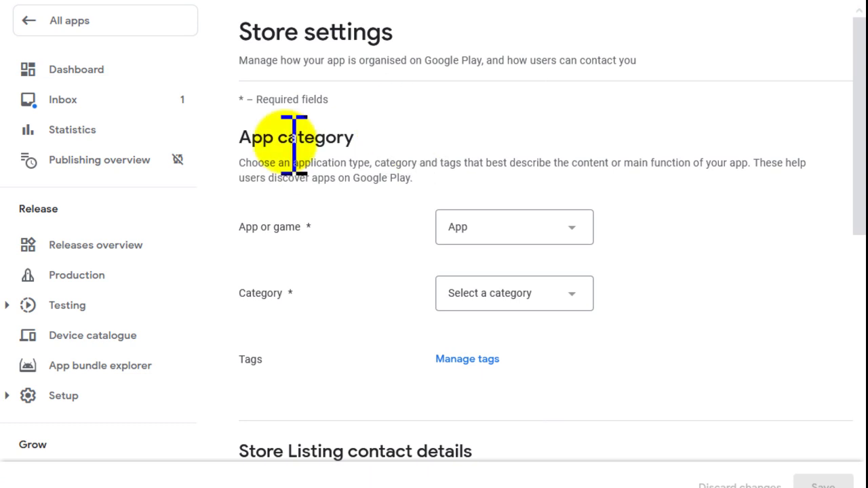
pyautogui.moveTo(238, 32); pyautogui.dragTo(392, 34)
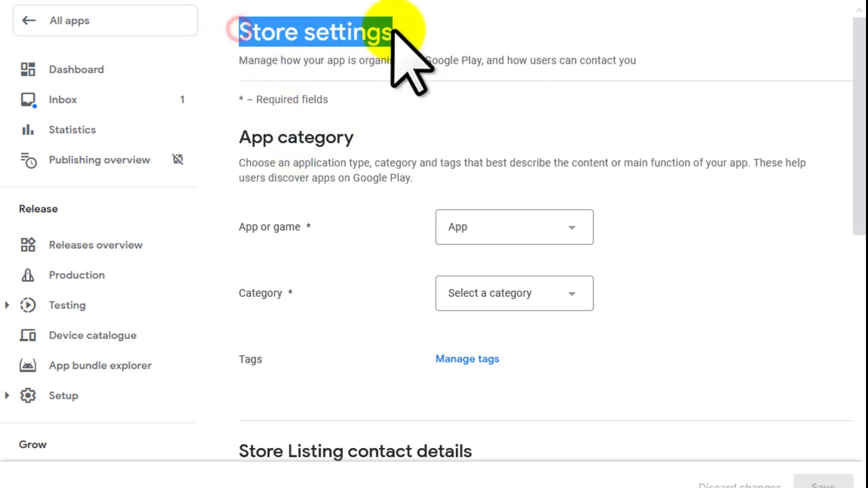
pyautogui.click(239, 100)
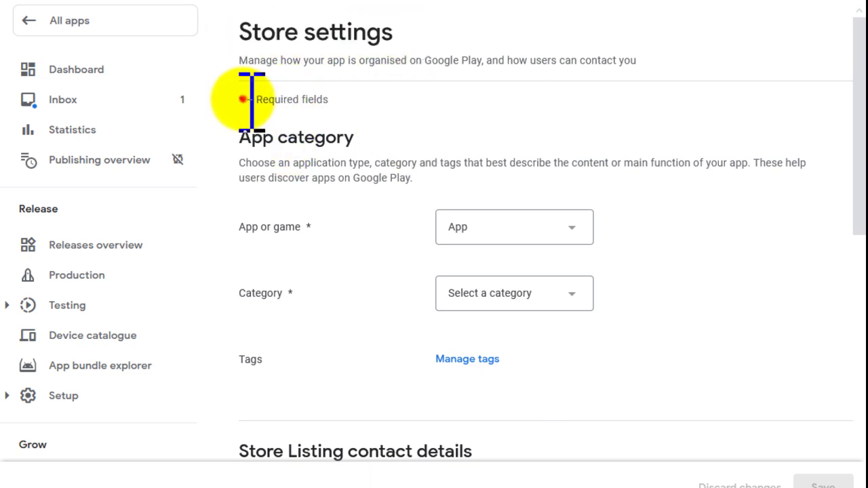
pyautogui.moveTo(271, 100); pyautogui.dragTo(326, 102)
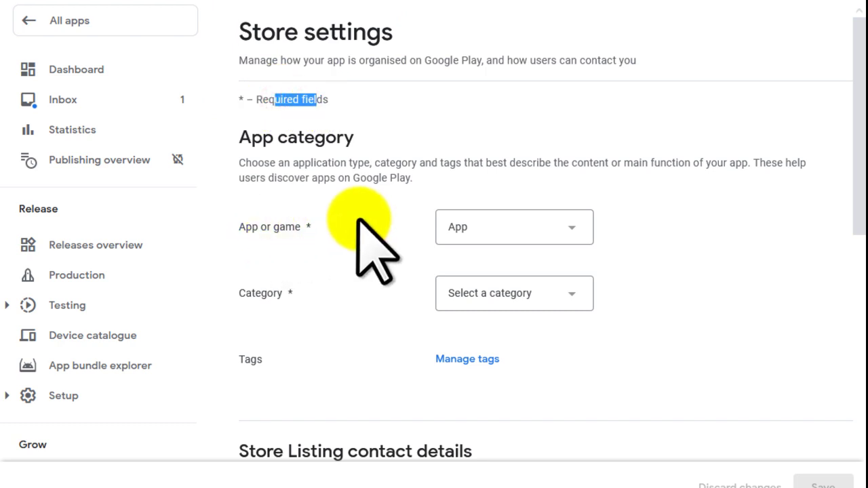
pyautogui.click(248, 228)
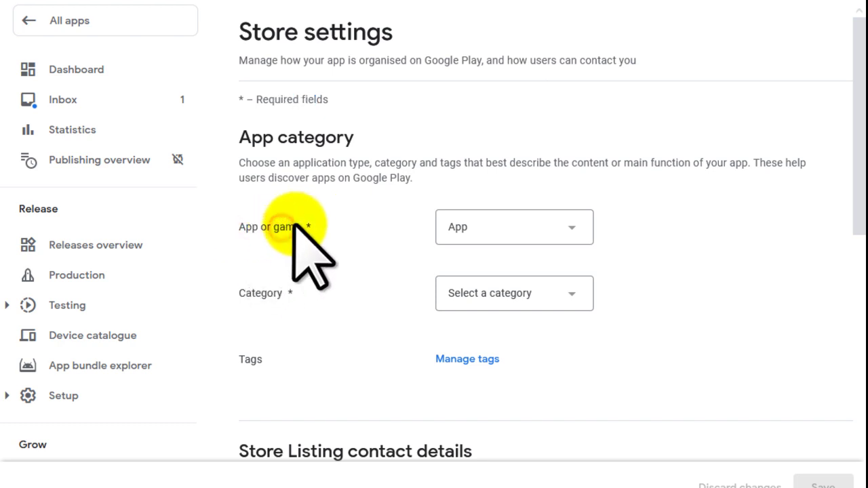
# Step: Keep the application type set to App and choose Education as the category
pyautogui.click(576, 227)
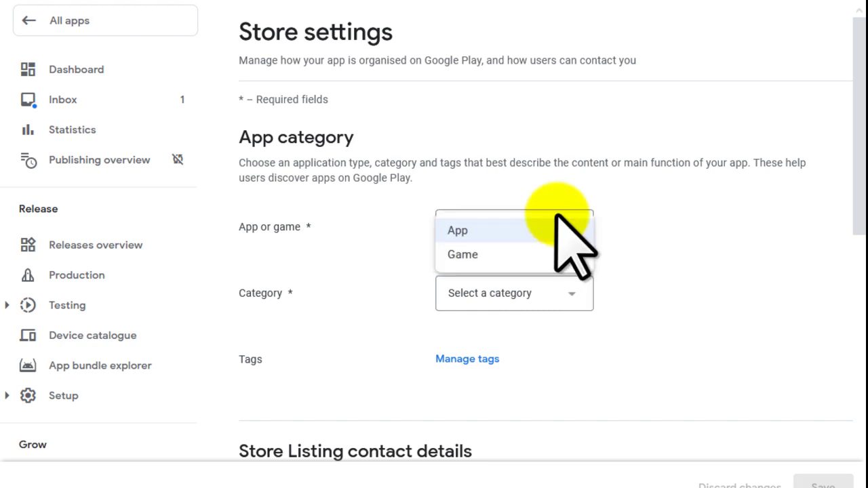
pyautogui.click(518, 230)
pyautogui.click(461, 227)
pyautogui.click(481, 229)
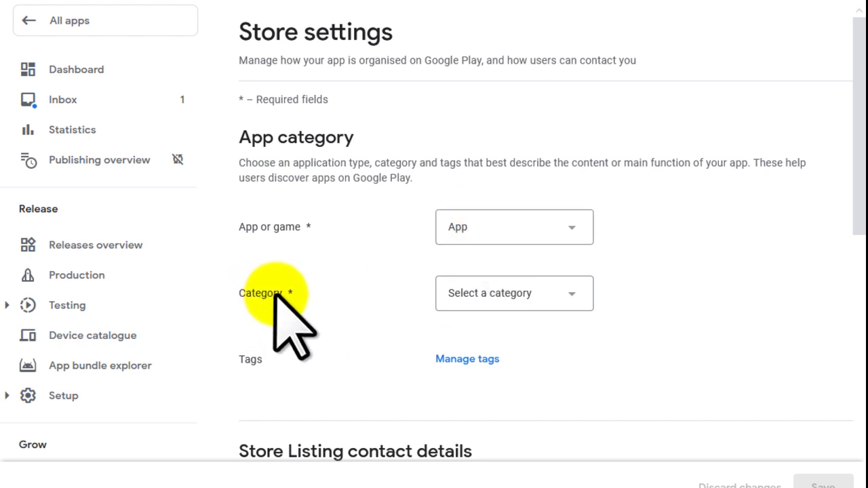
pyautogui.click(575, 297)
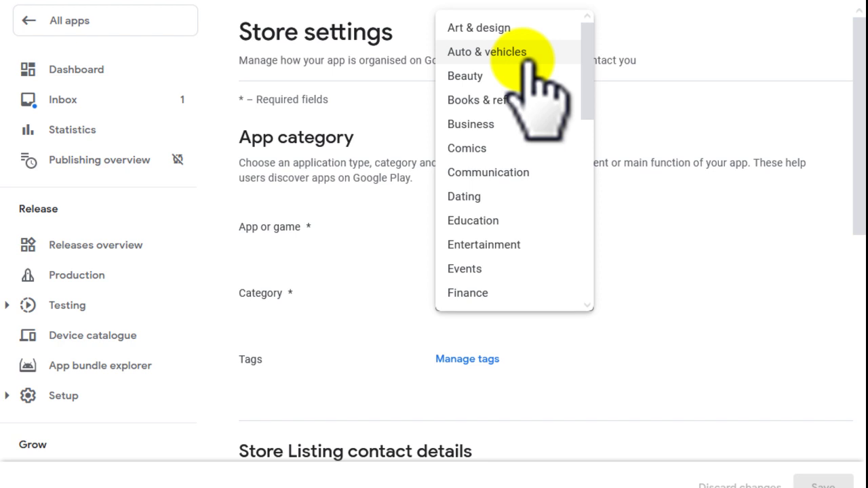
pyautogui.click(507, 222)
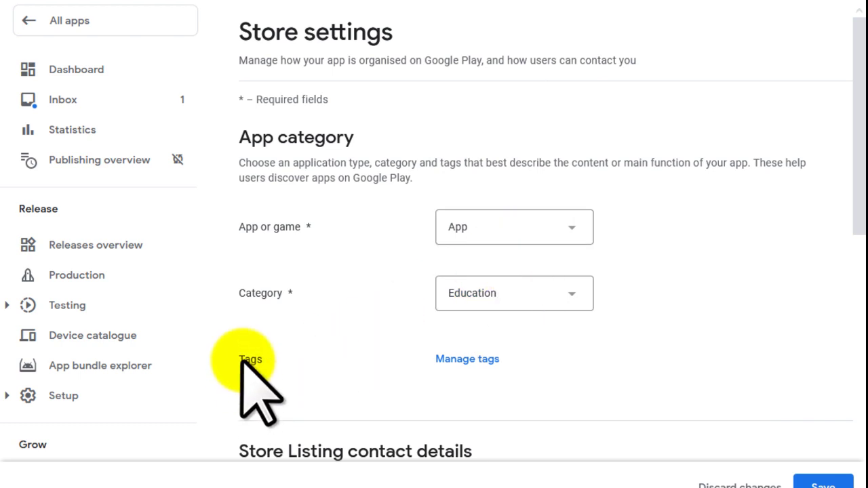
# Step: Search the available app tags for "education", select the Education tag and apply it
pyautogui.click(482, 362)
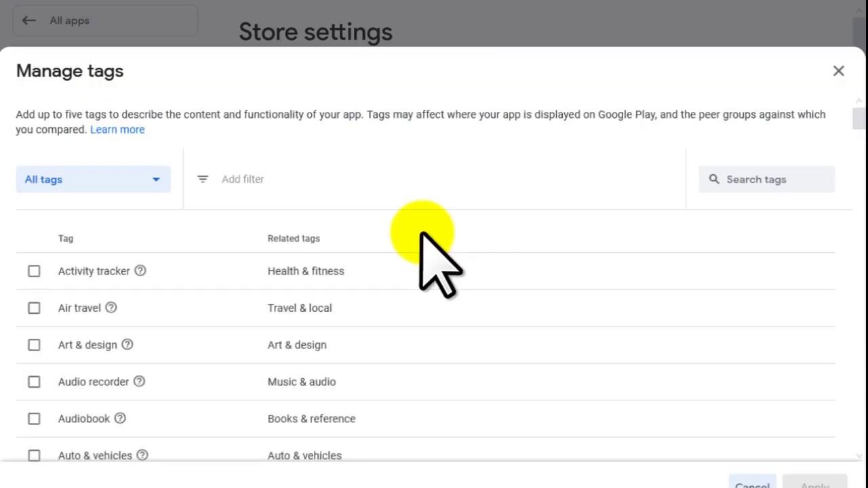
pyautogui.click(248, 179)
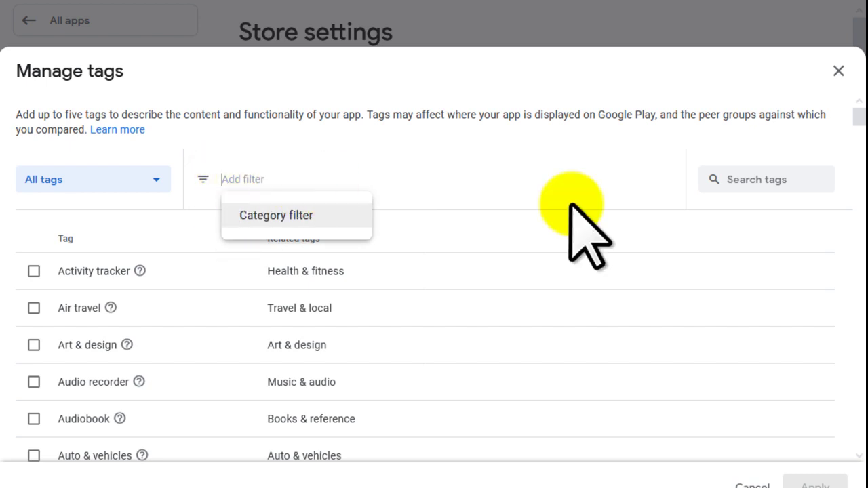
pyautogui.click(762, 179)
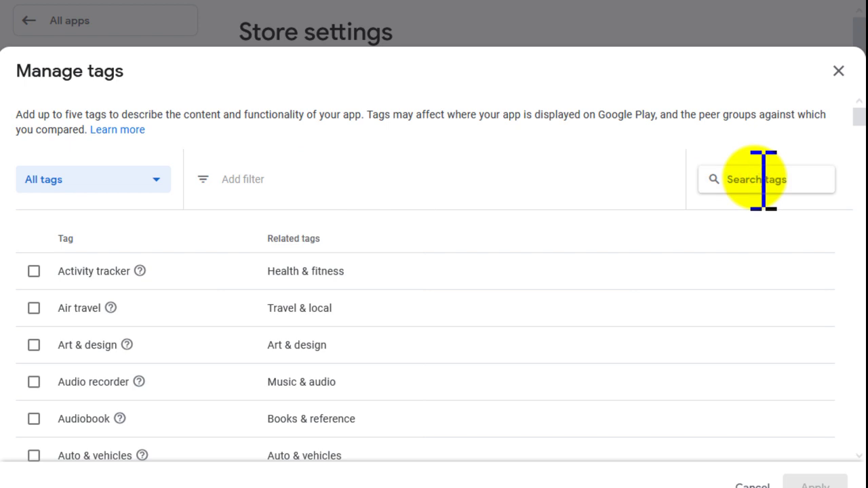
pyautogui.write('eddi')
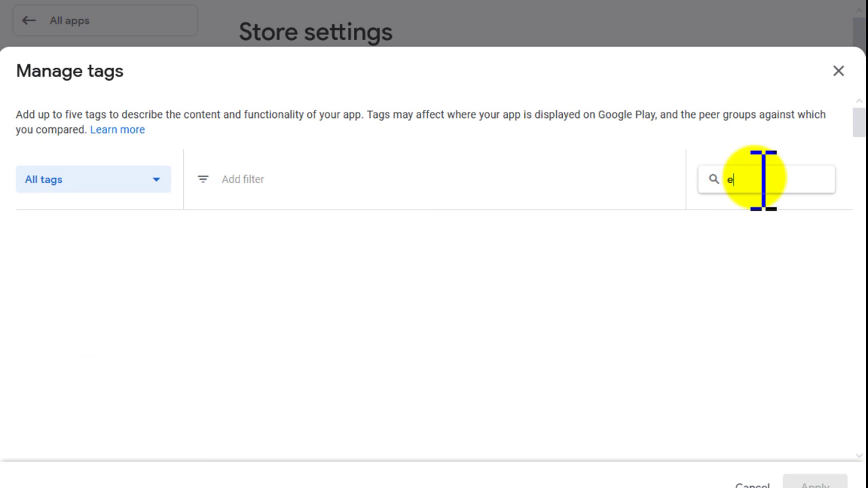
pyautogui.write('ducation')
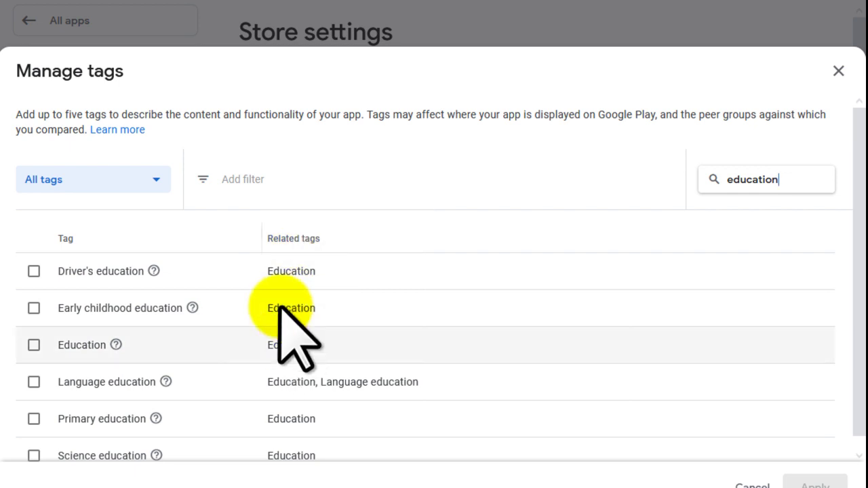
pyautogui.click(33, 344)
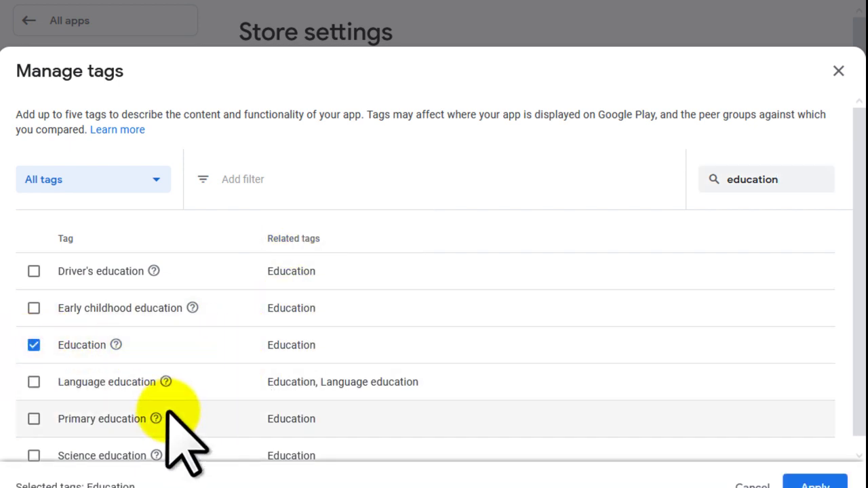
pyautogui.scroll(-1, 171, 380)
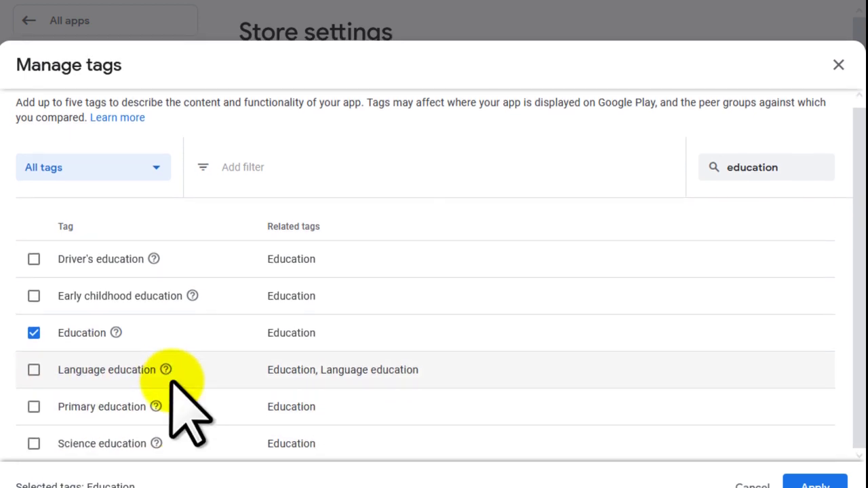
pyautogui.scroll(1, 172, 370)
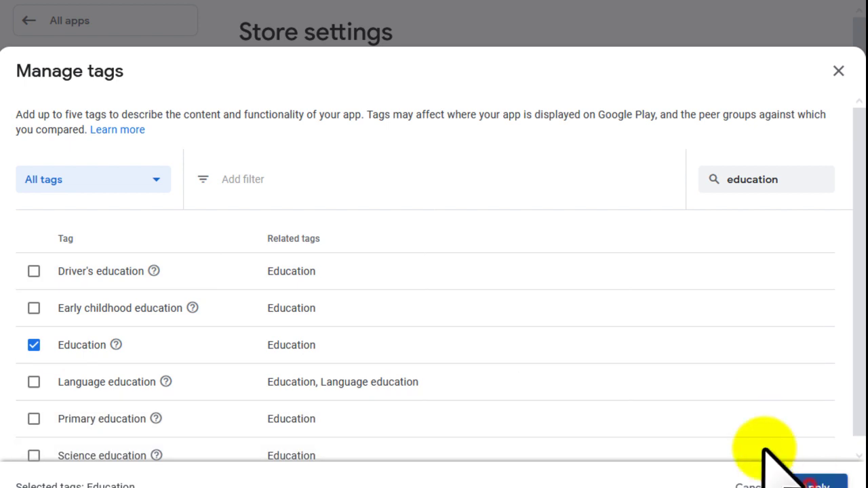
pyautogui.click(807, 481)
# Step: Reopen tag management and search the tags for "govt jobs"
pyautogui.scroll(-1, 578, 278)
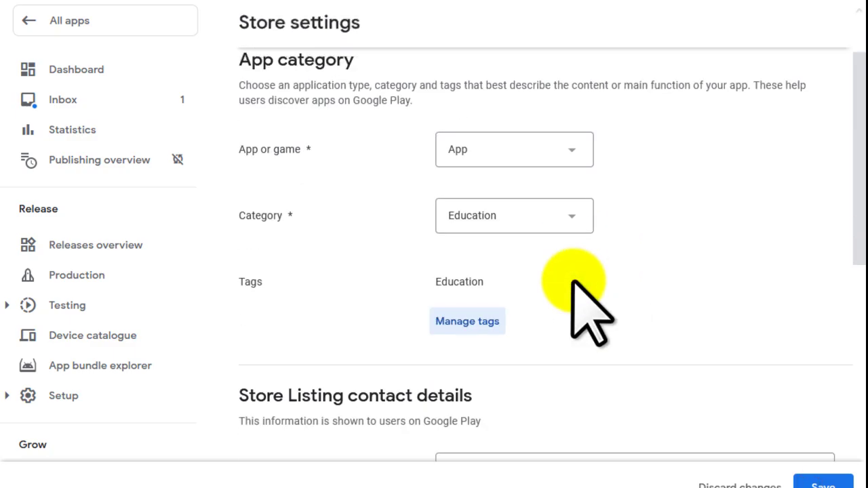
pyautogui.click(483, 322)
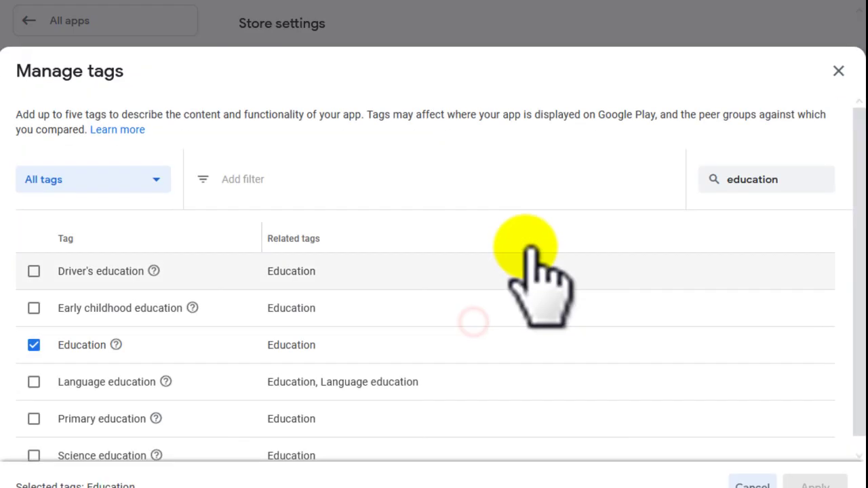
pyautogui.click(286, 183)
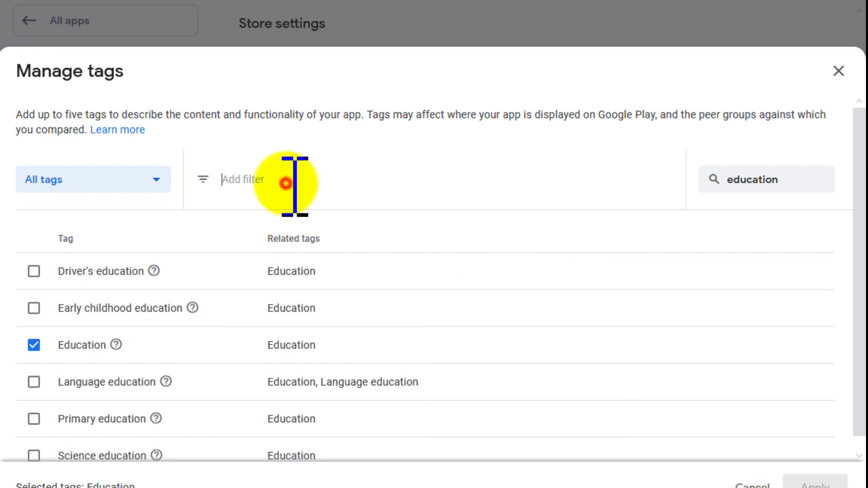
pyautogui.moveTo(784, 180); pyautogui.dragTo(694, 179)
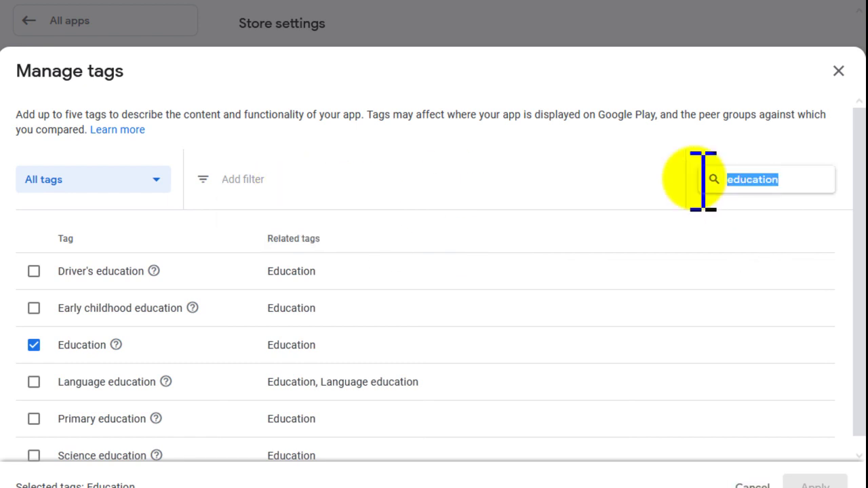
pyautogui.write('govt jobs')
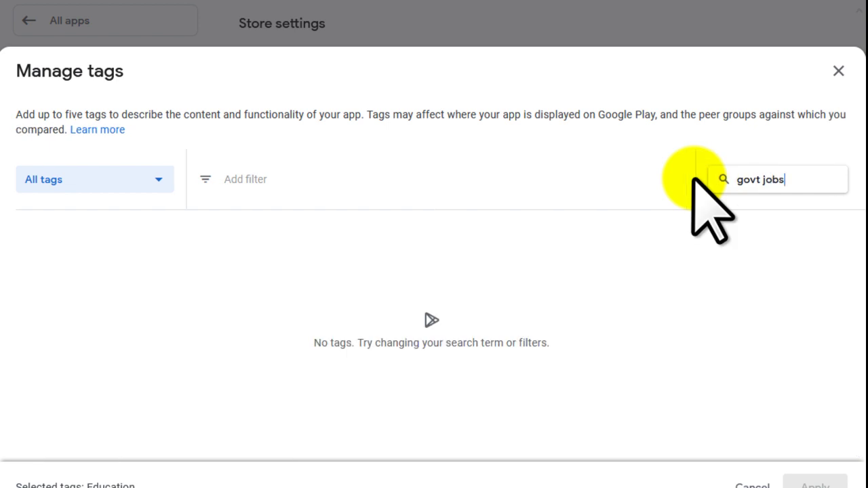
# Step: Replace the tag search with "job" and select the Job seeking tag
pyautogui.moveTo(813, 179); pyautogui.dragTo(636, 173)
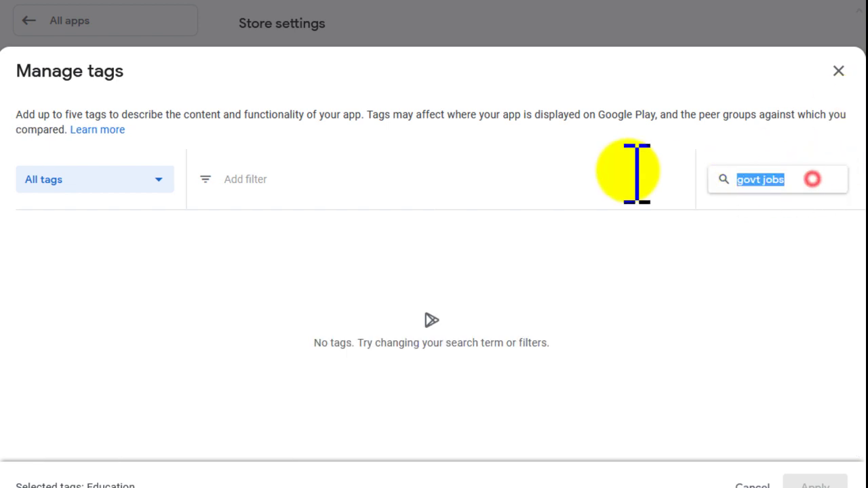
pyautogui.write('job')
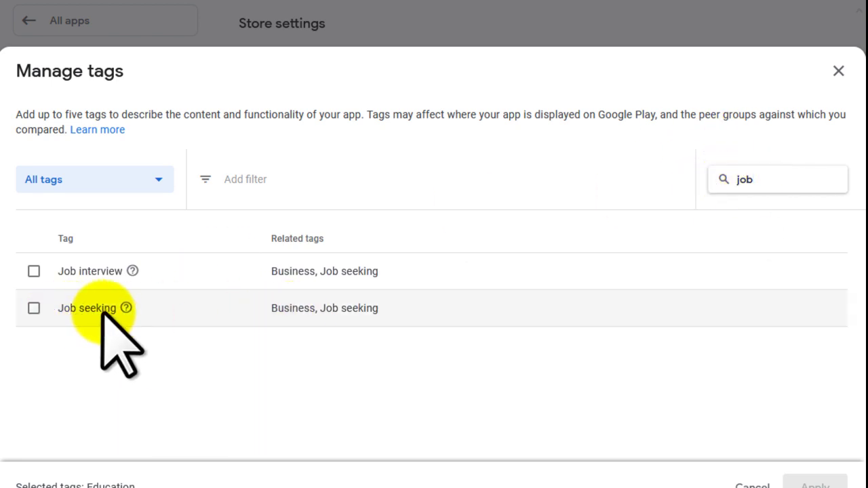
pyautogui.click(34, 308)
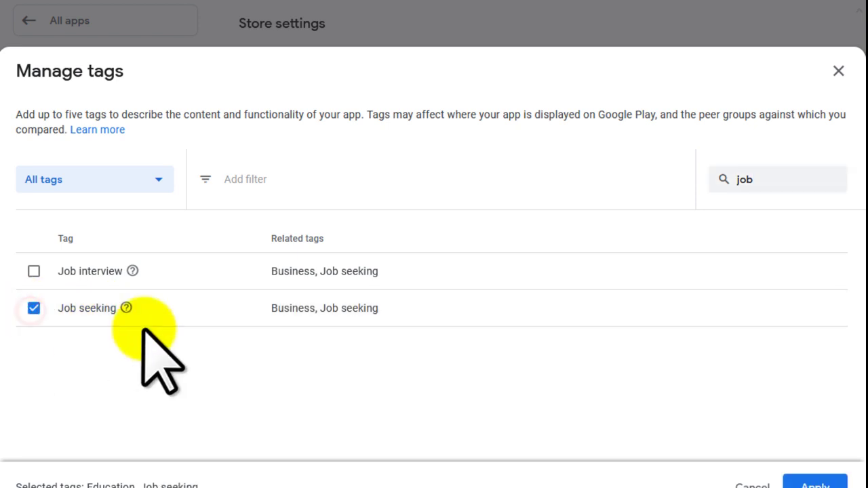
# Step: Search the tags for "test p" and select the Test preparation tag
pyautogui.doubleClick(762, 179)
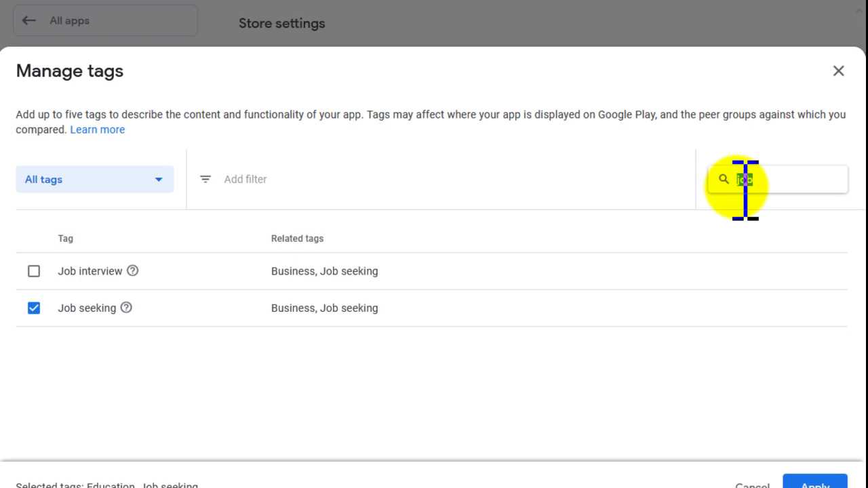
pyautogui.write('test p')
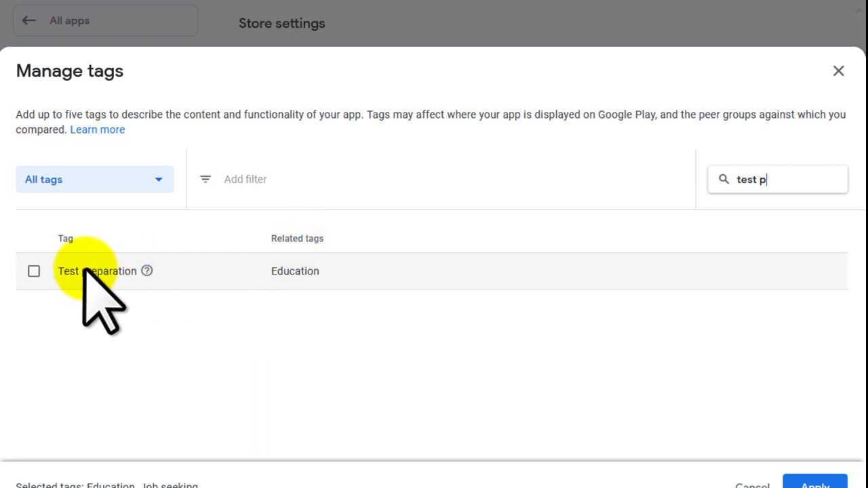
pyautogui.click(34, 271)
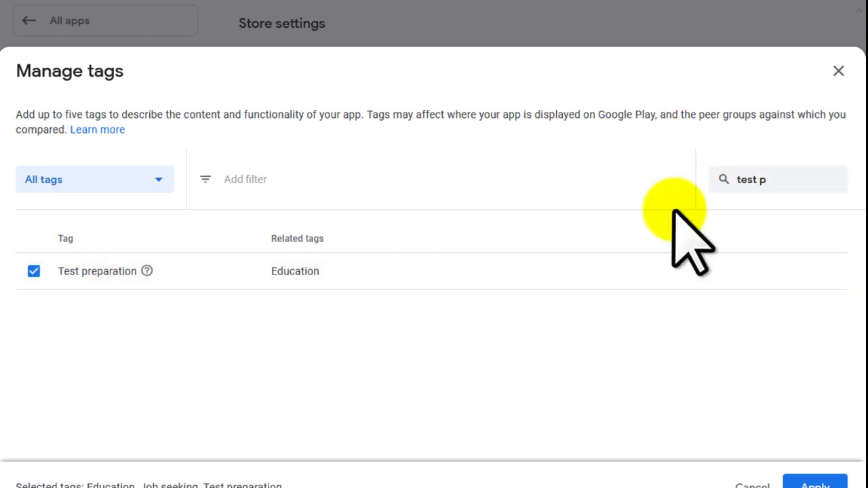
# Step: Clear the tag search, add the Blog and Job interview tags from the full list, and apply the tag selection
pyautogui.click(792, 181)
pyautogui.moveTo(792, 180); pyautogui.dragTo(746, 179)
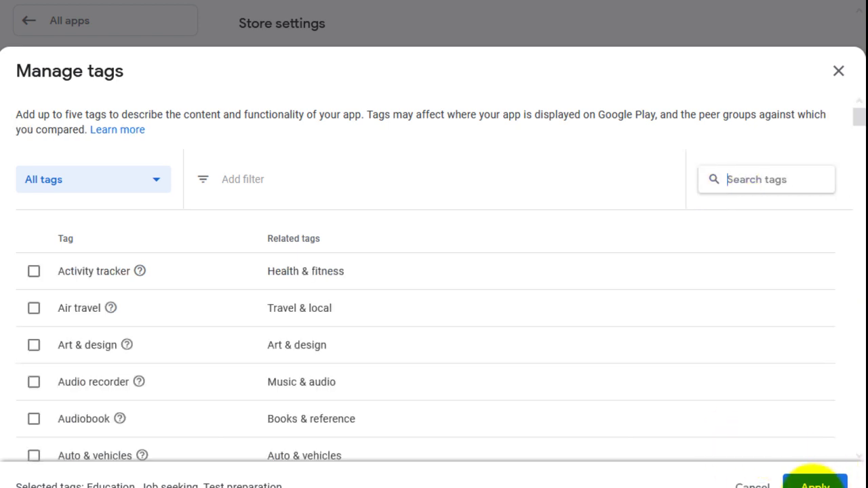
pyautogui.scroll(-12, 223, 339)
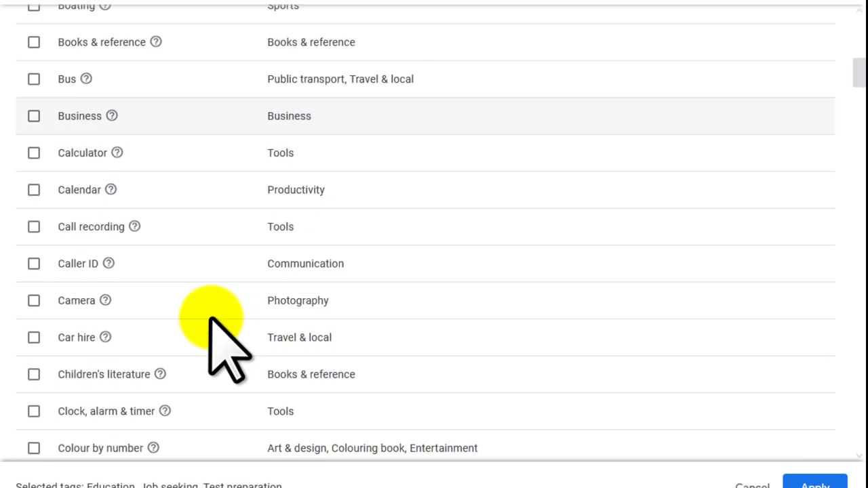
pyautogui.scroll(-8, 210, 319)
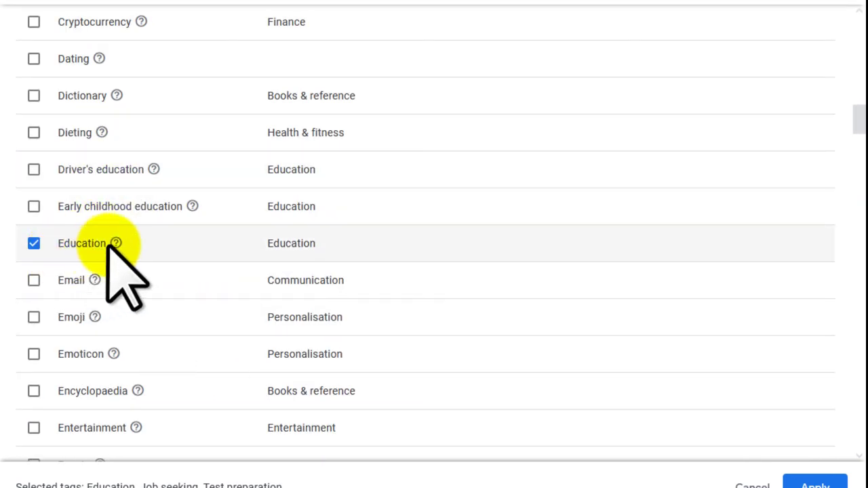
pyautogui.scroll(-2, 107, 248)
pyautogui.scroll(-15, 107, 248)
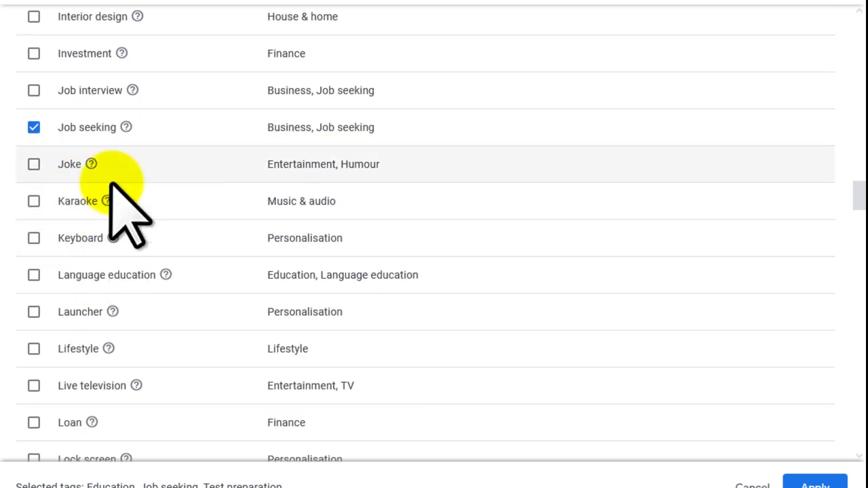
pyautogui.scroll(-13, 161, 317)
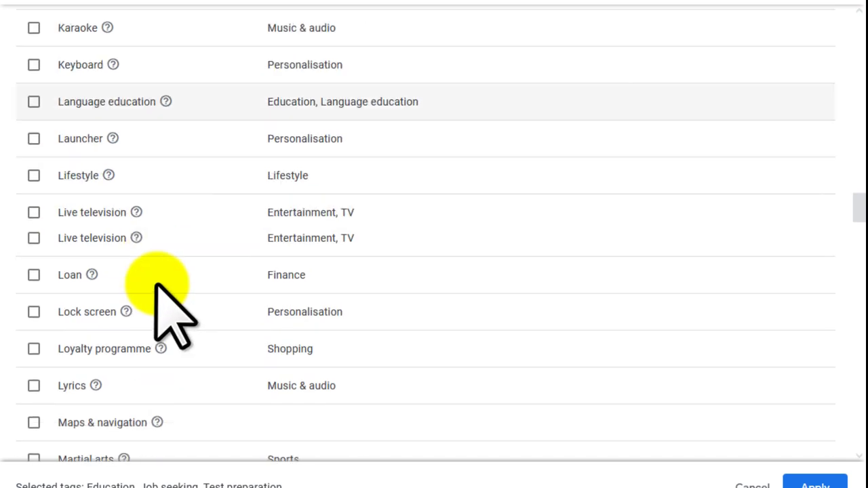
pyautogui.scroll(-6, 156, 284)
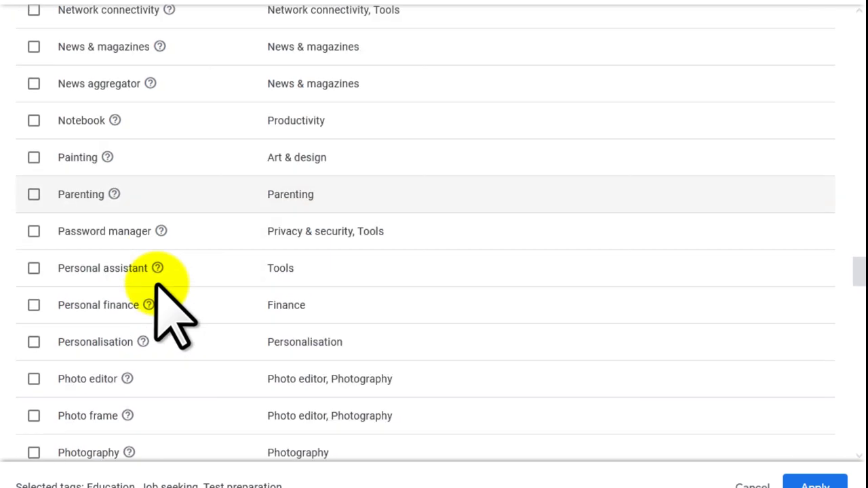
pyautogui.scroll(-3, 155, 285)
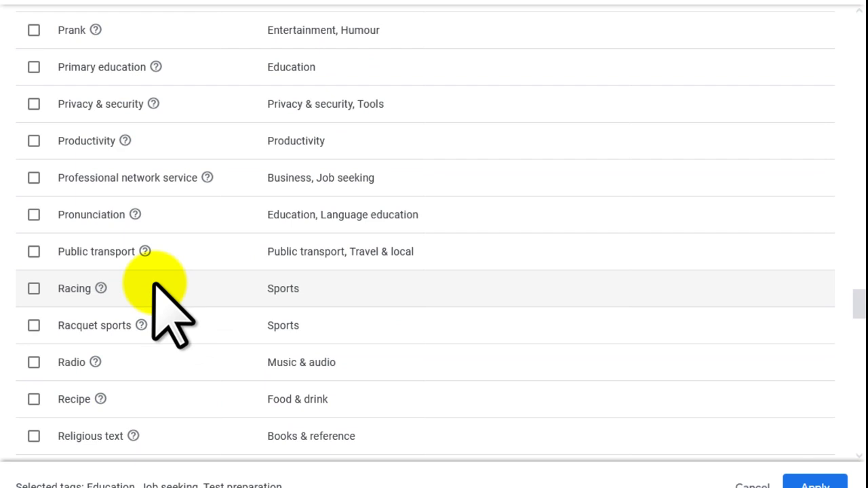
pyautogui.scroll(-8, 155, 285)
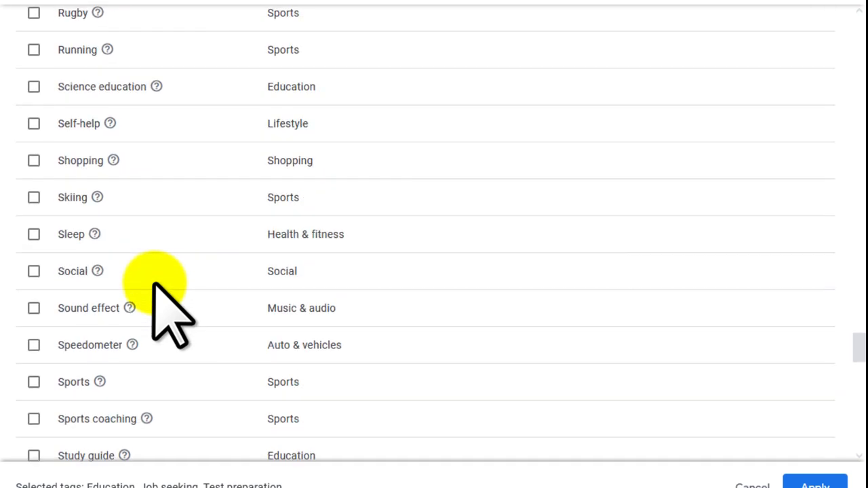
pyautogui.scroll(-4, 170, 312)
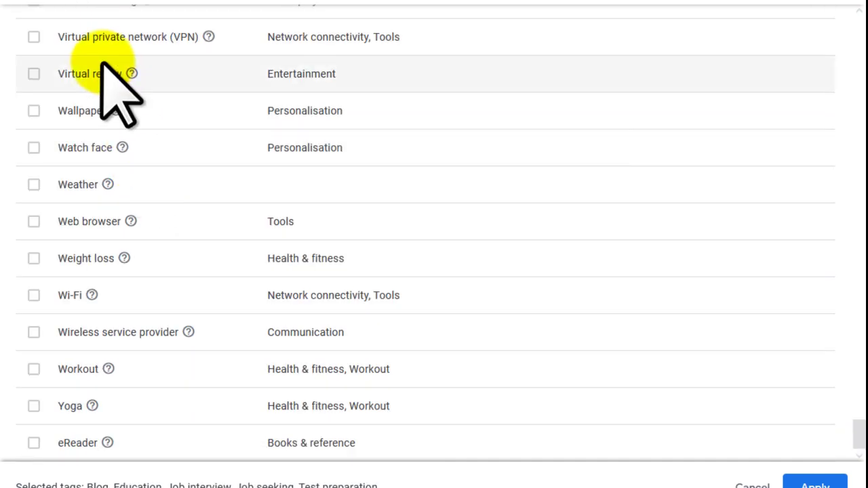
pyautogui.scroll(9, 102, 65)
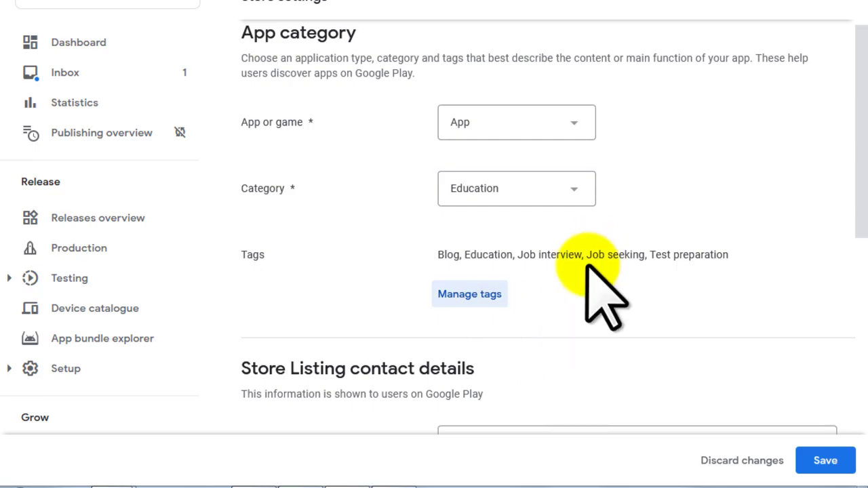
pyautogui.moveTo(425, 254); pyautogui.dragTo(737, 251)
pyautogui.click(709, 257)
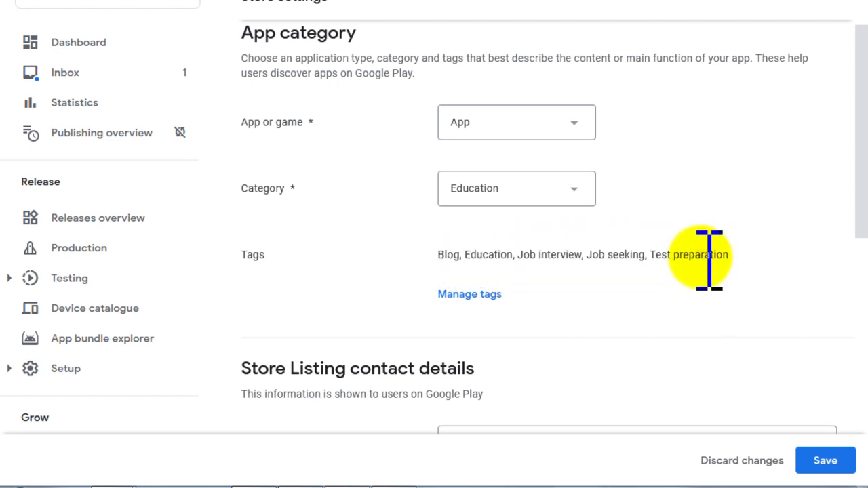
# Step: Enter the contact email address in the Store Listing contact details
pyautogui.scroll(-1, 583, 234)
pyautogui.scroll(-3, 573, 212)
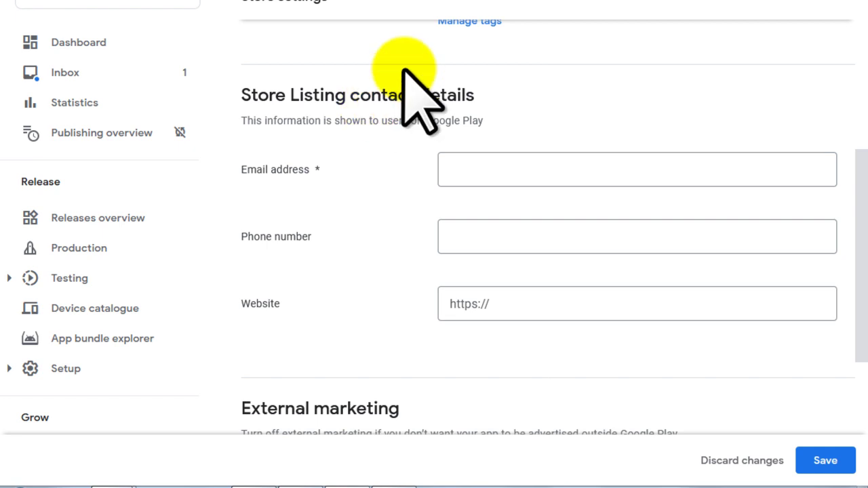
pyautogui.click(316, 168)
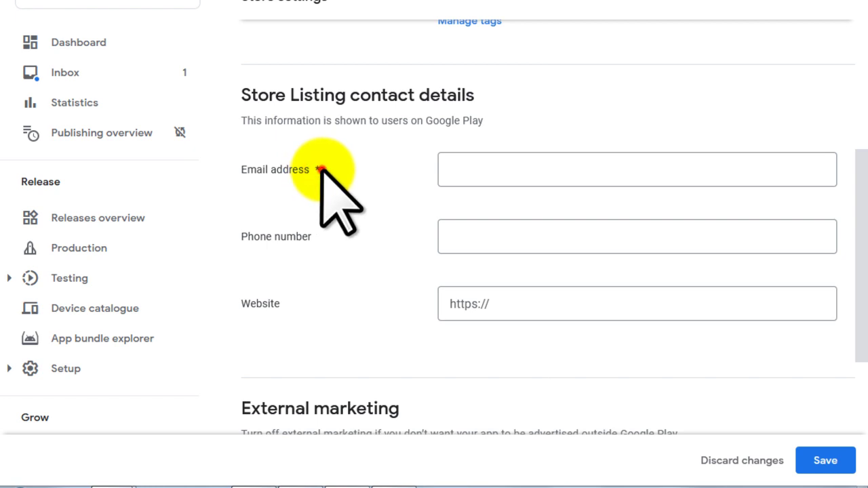
pyautogui.click(439, 173)
pyautogui.click(509, 170)
pyautogui.hotkey('ctrl', 'v')
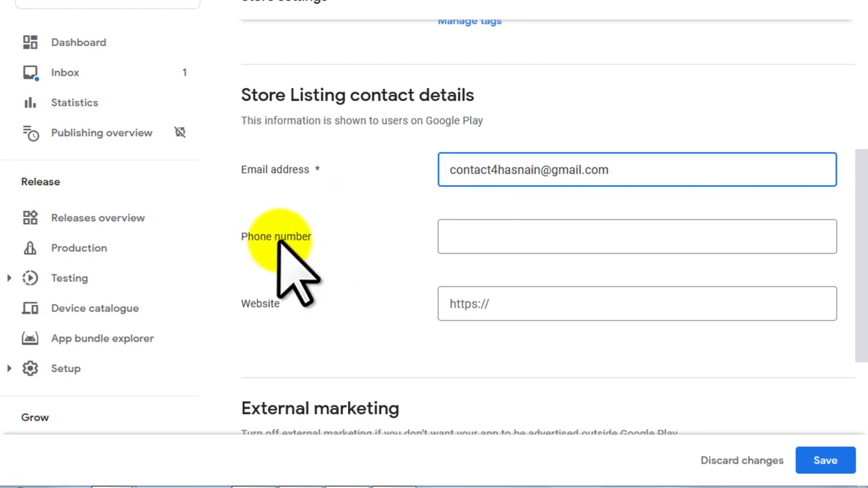
pyautogui.moveTo(253, 234); pyautogui.dragTo(358, 237)
pyautogui.click(356, 235)
pyautogui.click(500, 236)
pyautogui.write('00000000000')
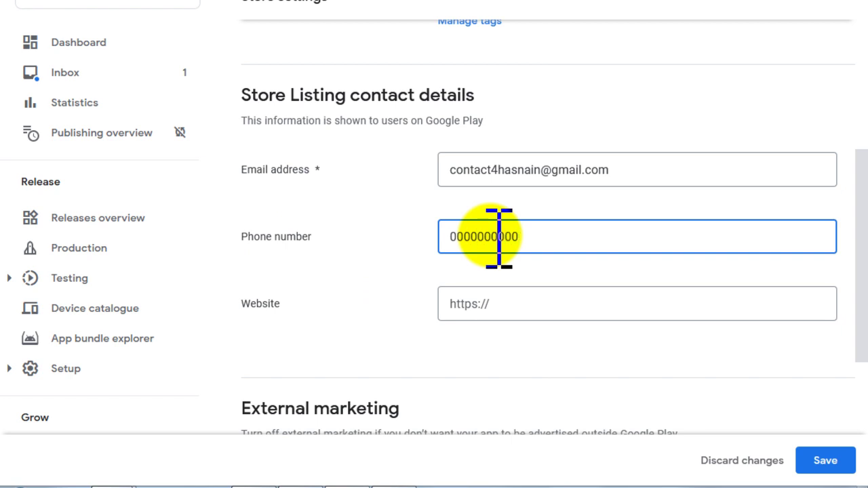
pyautogui.hotkey('ctrl', 'a')
pyautogui.press('BackSpace')
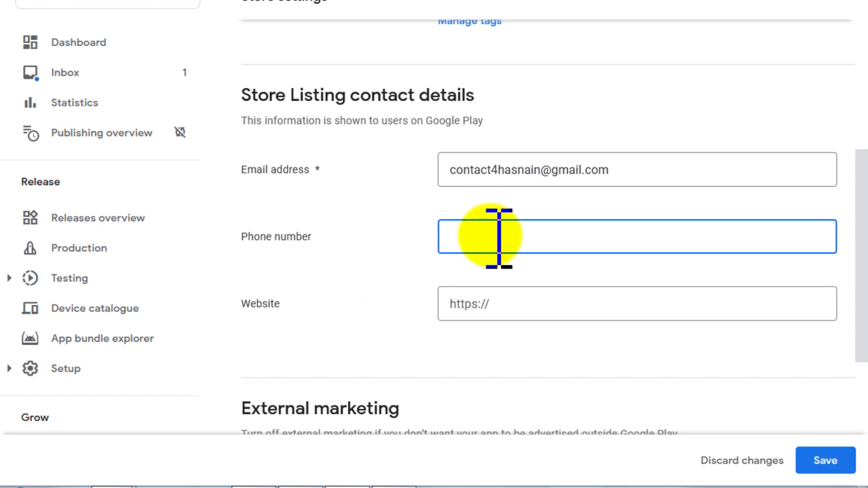
pyautogui.click(533, 299)
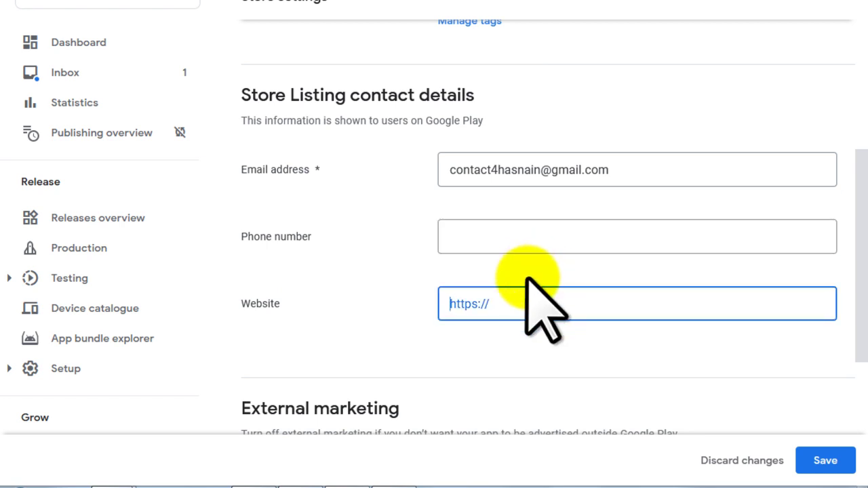
pyautogui.click(363, 267)
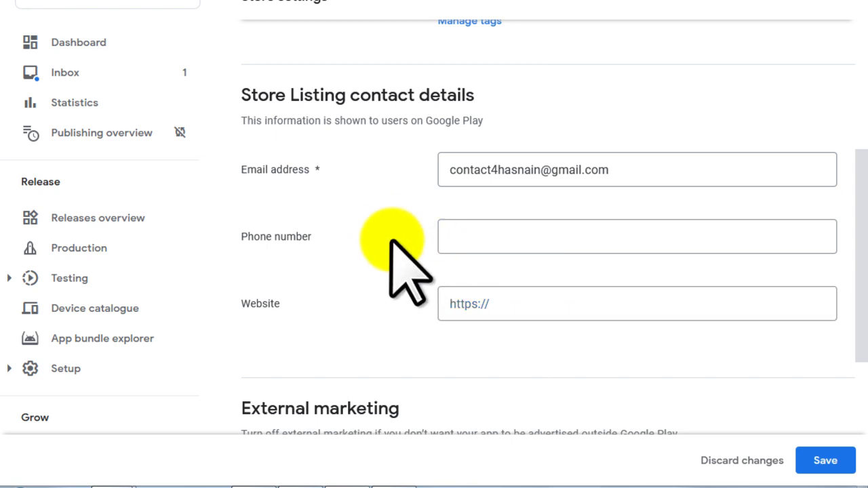
pyautogui.click(265, 170)
pyautogui.moveTo(264, 170); pyautogui.dragTo(290, 171)
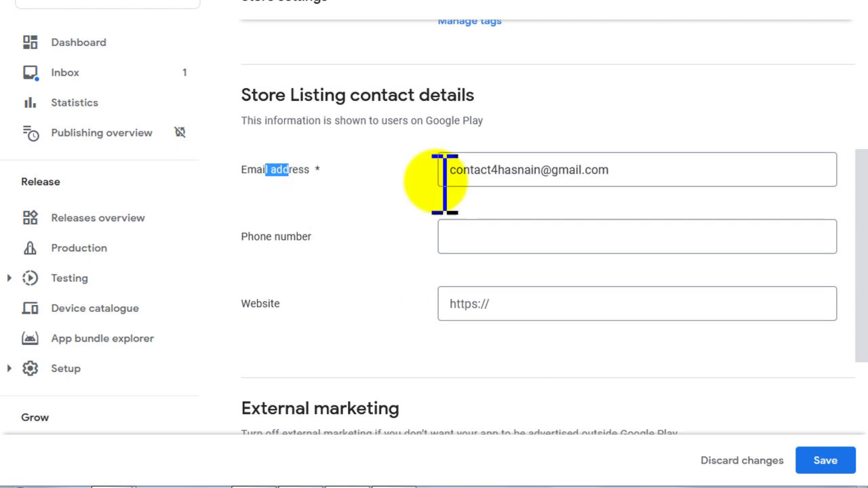
pyautogui.click(502, 170)
# Step: Keep advertising outside Google Play enabled under External marketing and save the Store settings
pyautogui.moveTo(852, 229); pyautogui.dragTo(861, 343)
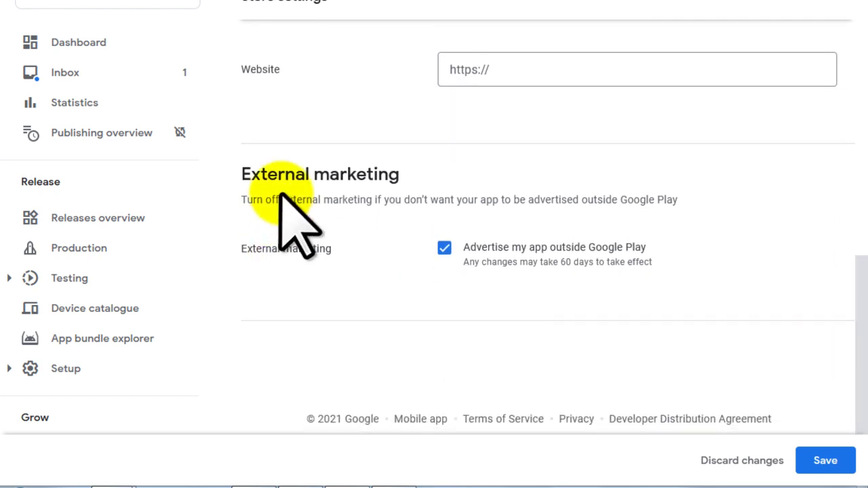
pyautogui.moveTo(246, 174); pyautogui.dragTo(371, 182)
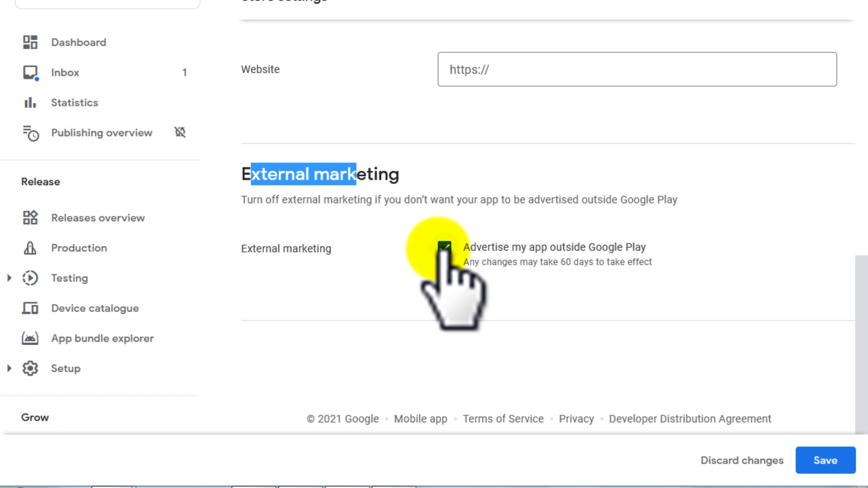
pyautogui.click(374, 166)
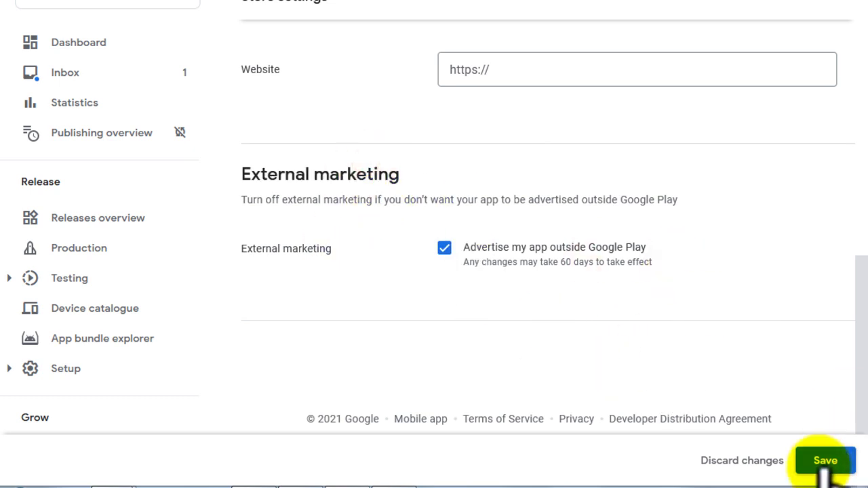
pyautogui.scroll(1, 707, 407)
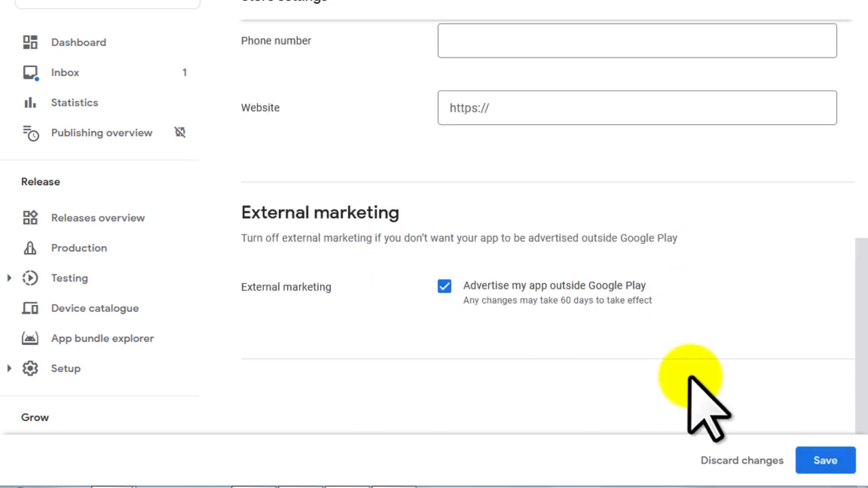
pyautogui.click(812, 455)
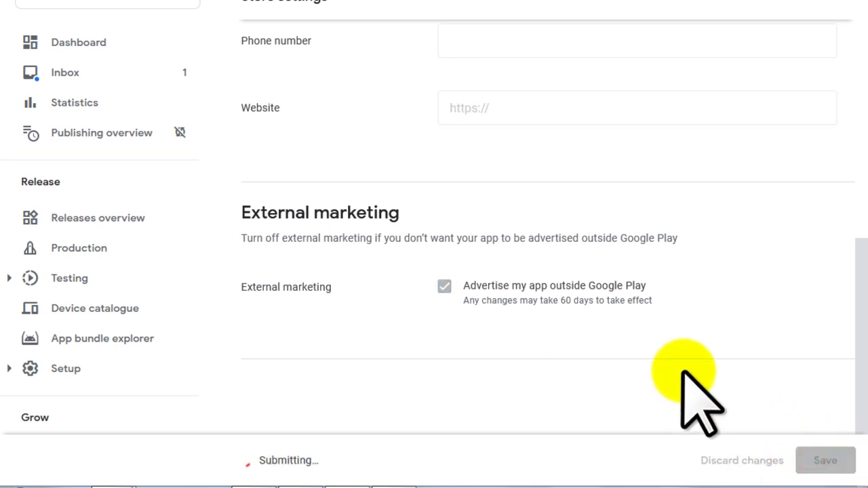
pyautogui.moveTo(270, 460); pyautogui.dragTo(416, 460)
pyautogui.click(434, 463)
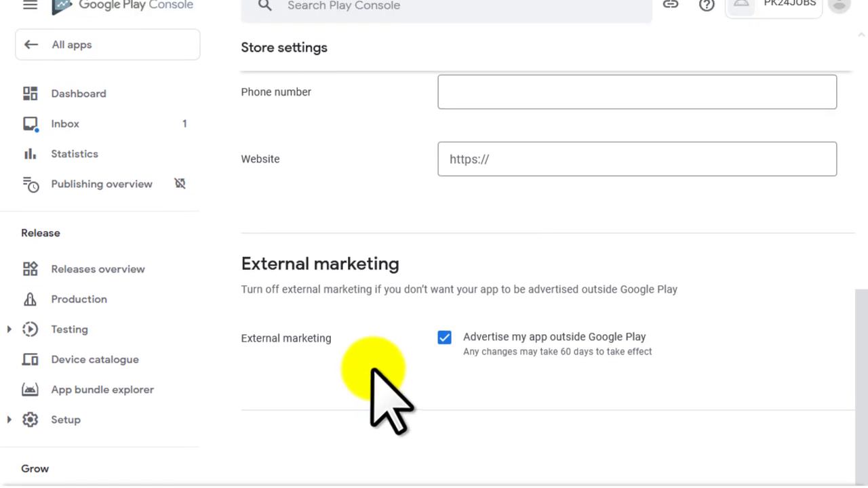
# Step: Open the app's Dashboard and check the progress of the Set up your app tasks
pyautogui.scroll(2, 378, 319)
pyautogui.scroll(6, 379, 397)
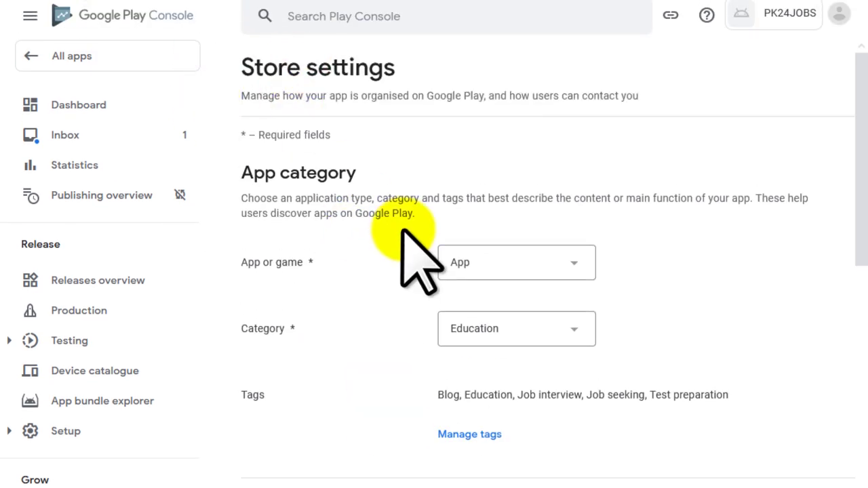
pyautogui.click(87, 104)
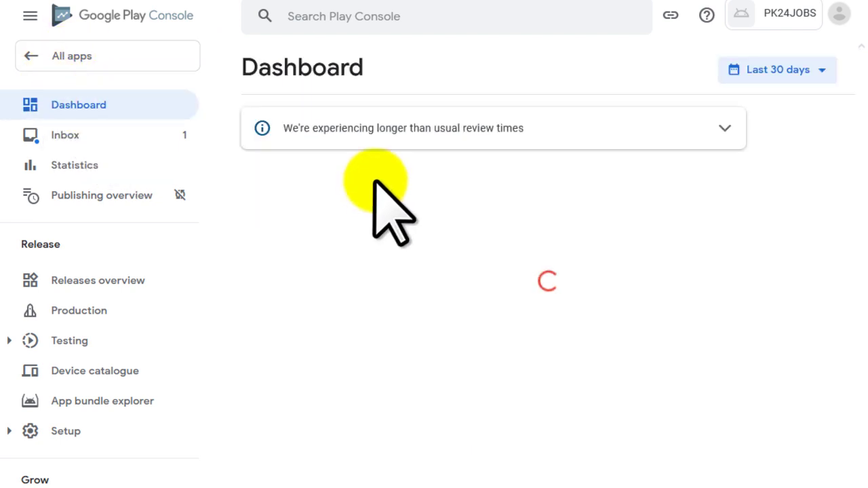
pyautogui.scroll(-5, 407, 203)
pyautogui.scroll(-3, 484, 265)
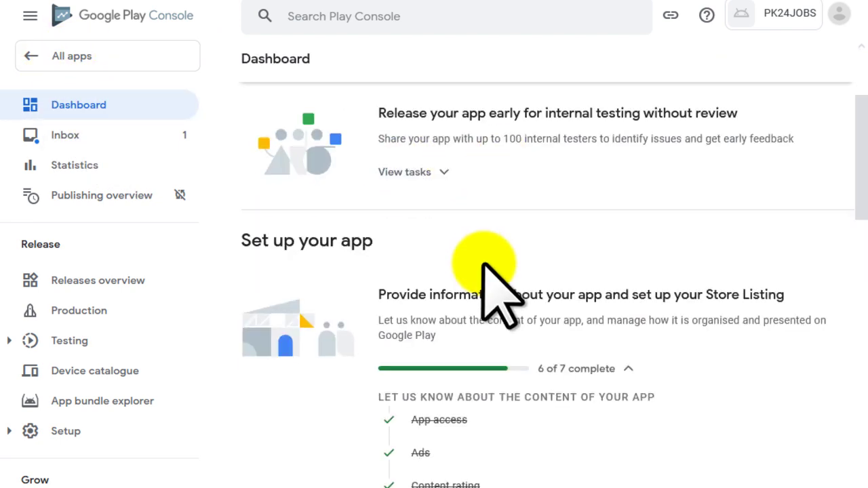
pyautogui.scroll(-1, 498, 295)
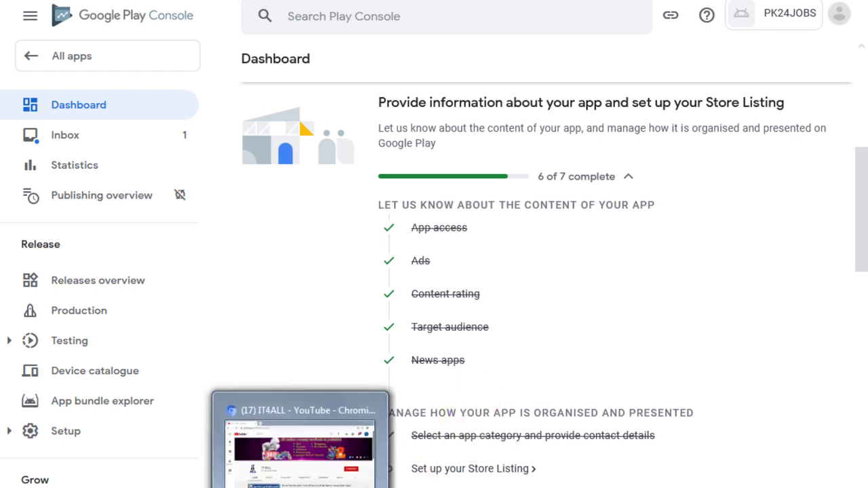
# Step: Switch to the IT4ALL channel on YouTube, subscribe to it and turn on its notifications
pyautogui.click(301, 484)
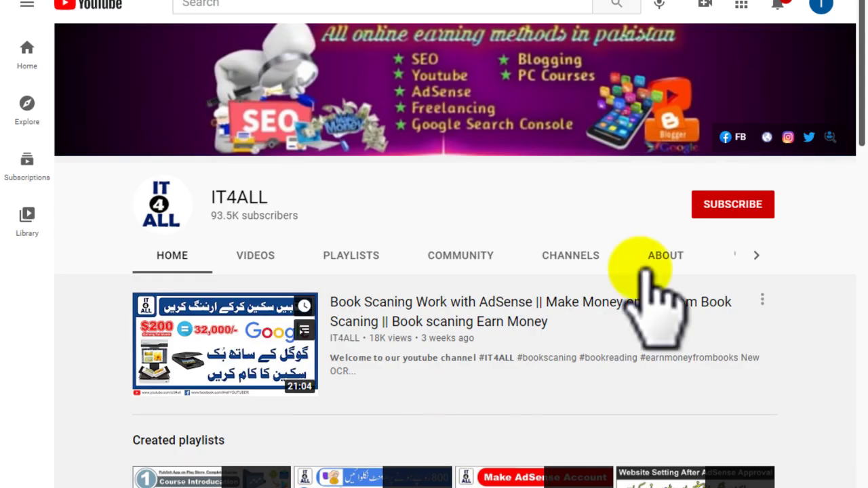
pyautogui.click(720, 207)
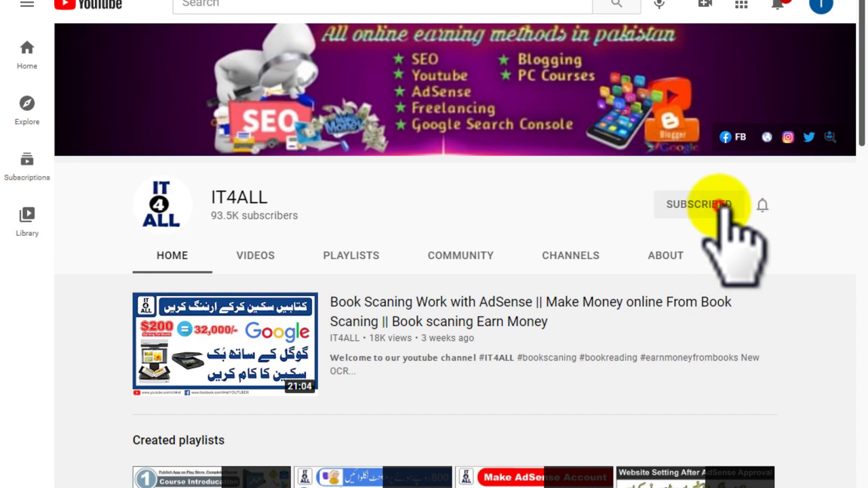
pyautogui.click(761, 205)
pyautogui.click(703, 238)
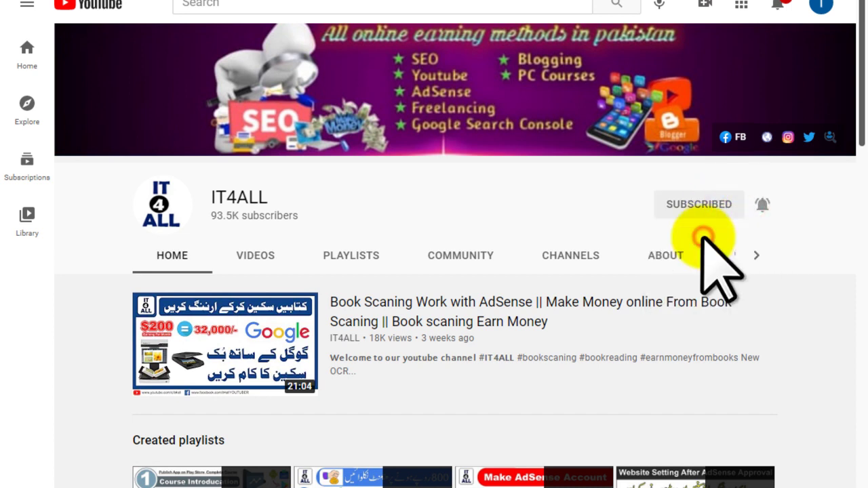